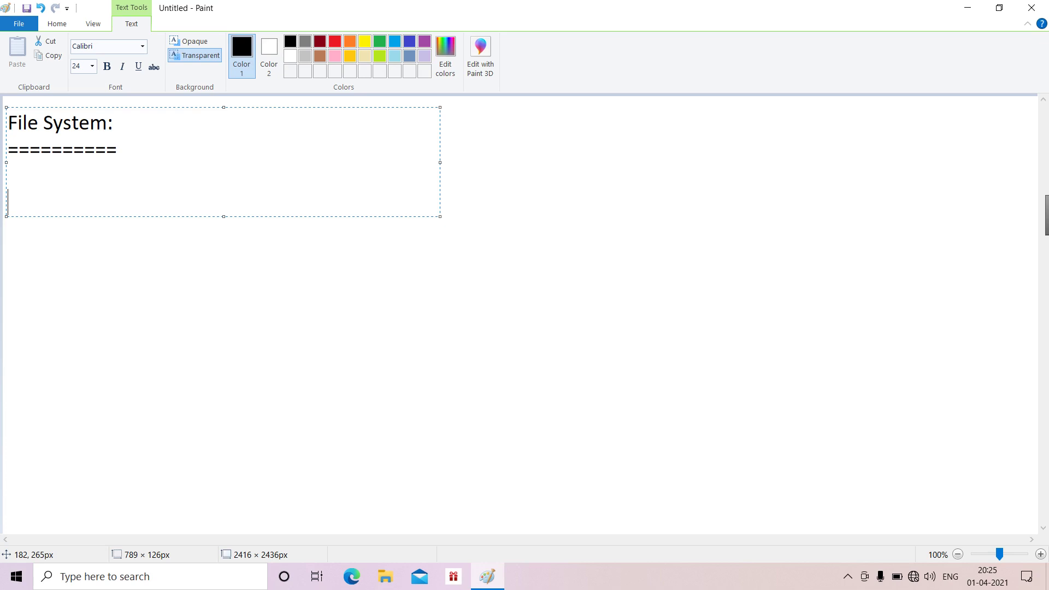
Write '/root' and below it '/root is a home directory for root user', correcting typos
{"action": "type", "text": "/root"}
{"action": "key", "text": "Return"}
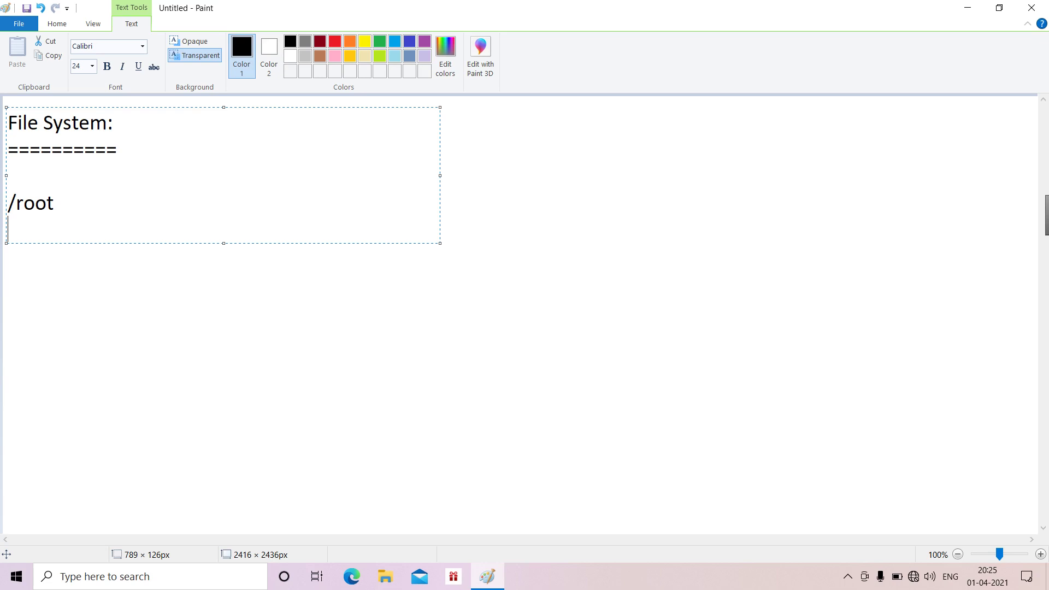
{"action": "type", "text": "/root is a hop"}
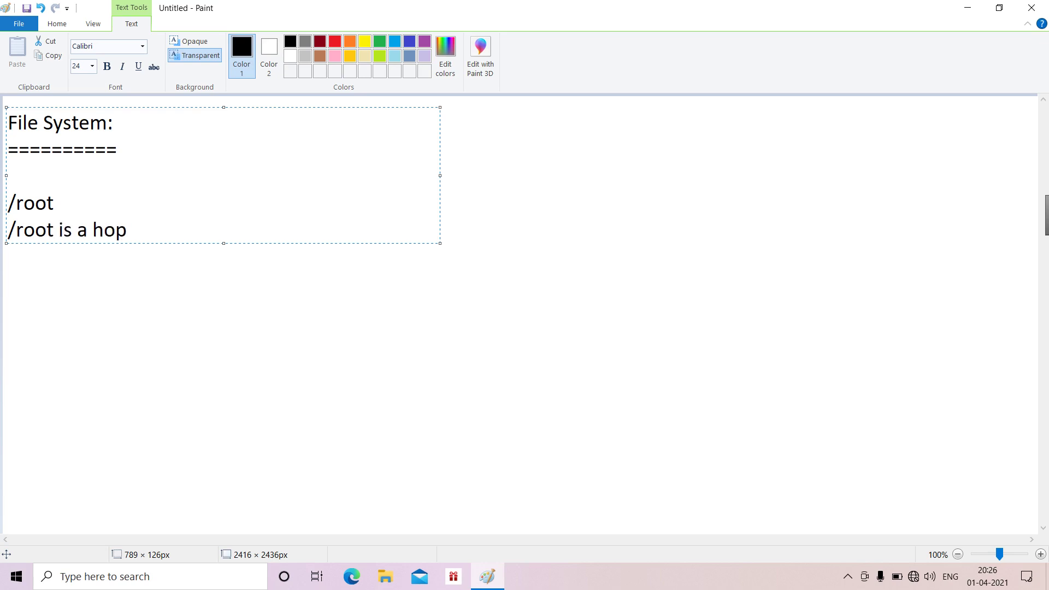
{"action": "key", "text": "BackSpace"}
{"action": "type", "text": "me directo"}
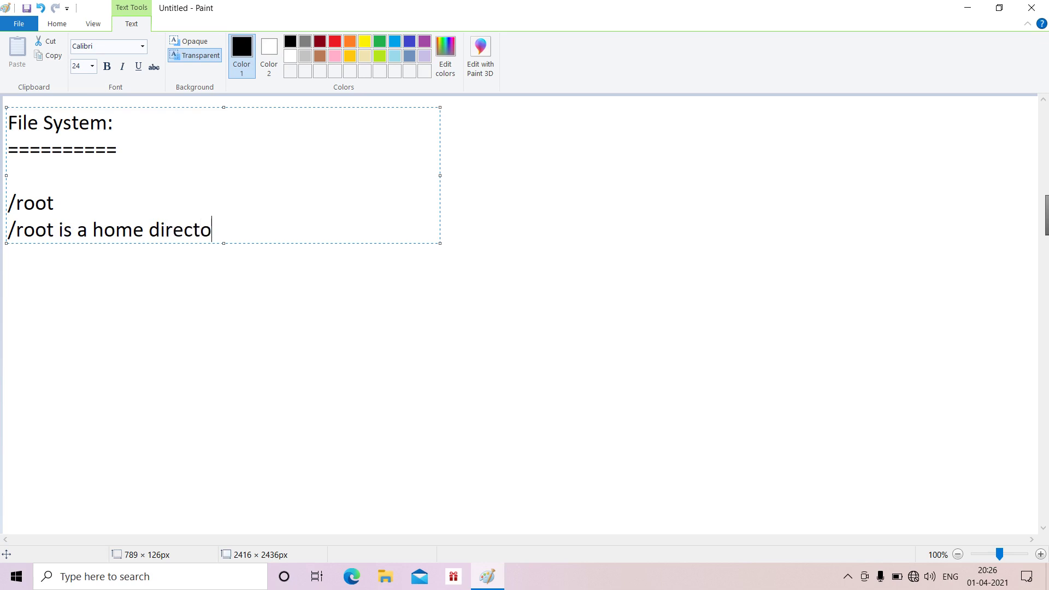
{"action": "type", "text": "ryfor"}
{"action": "key", "text": "BackSpace"}
{"action": "key", "text": "BackSpace"}
{"action": "key", "text": "BackSpace"}
{"action": "key", "text": "BackSpace"}
{"action": "type", "text": "for root "}
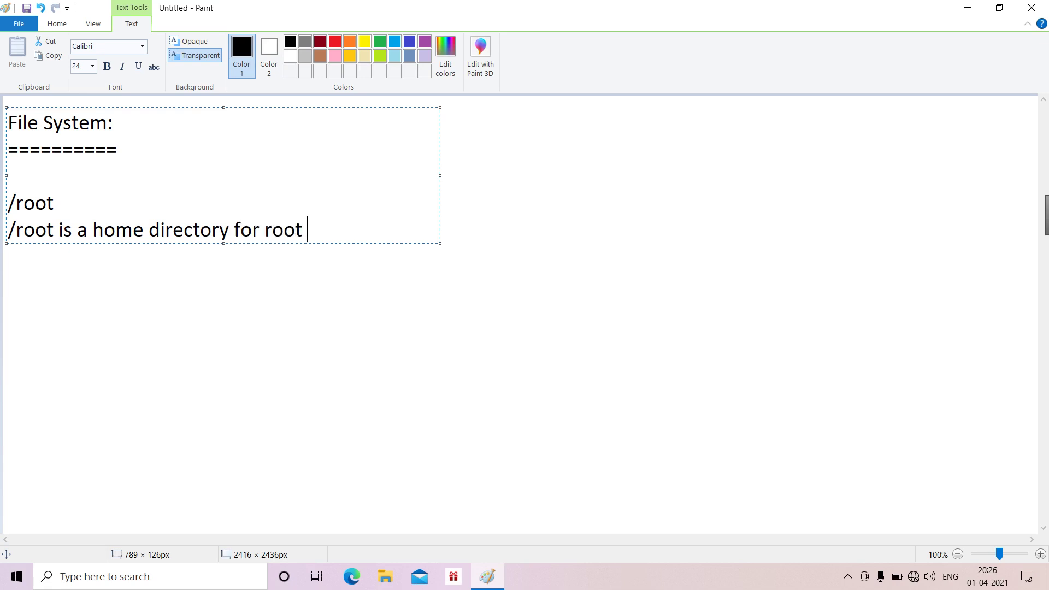
{"action": "type", "text": "user"}
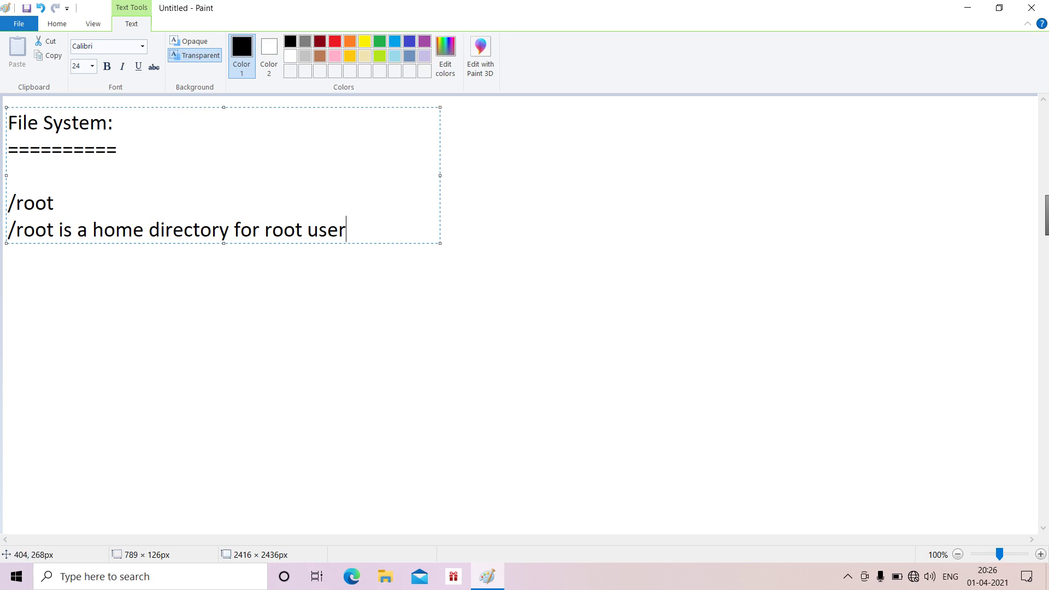
Stretch the text box taller and wider to roughly 1700 × 579 px
{"action": "left_click_drag", "start_coordinate": [224, 243], "coordinate": [245, 420]}
{"action": "left_click_drag", "start_coordinate": [441, 265], "coordinate": [932, 264]}
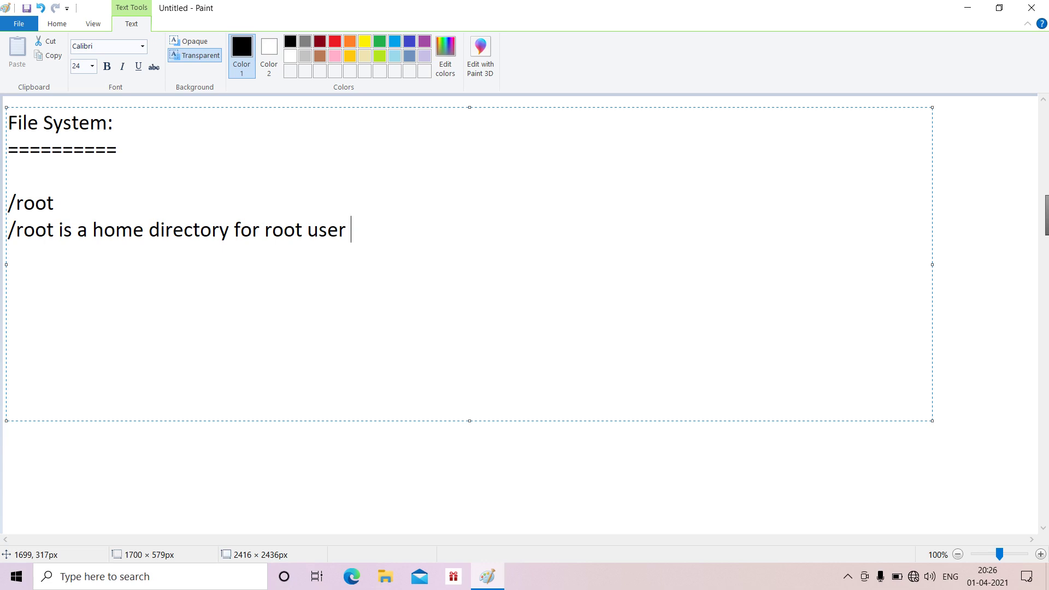
Append 'it will provide default work environment' to the /root description
{"action": "type", "text": "it will provide "}
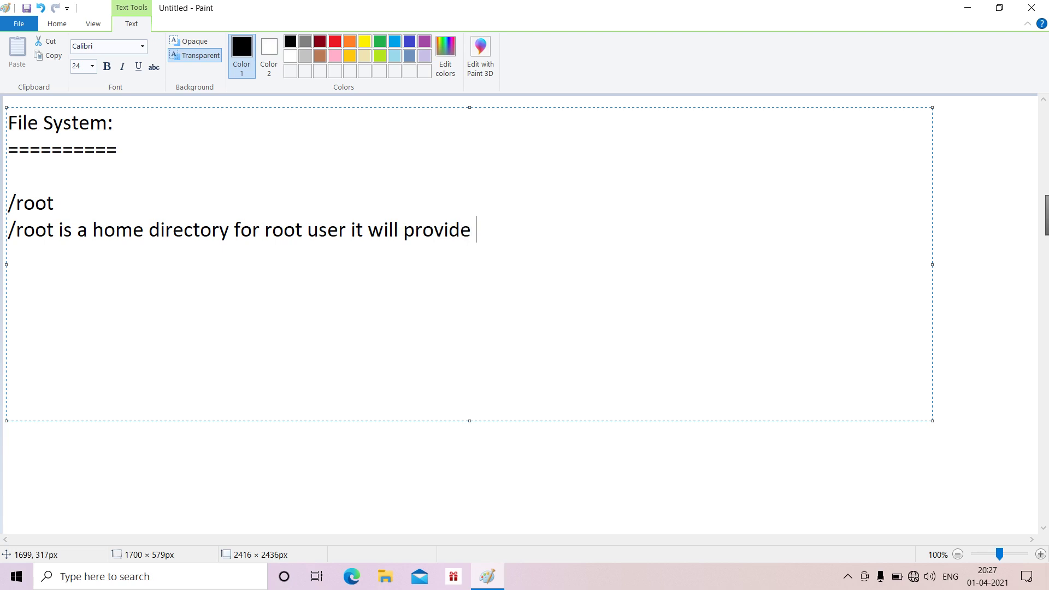
{"action": "type", "text": "default "}
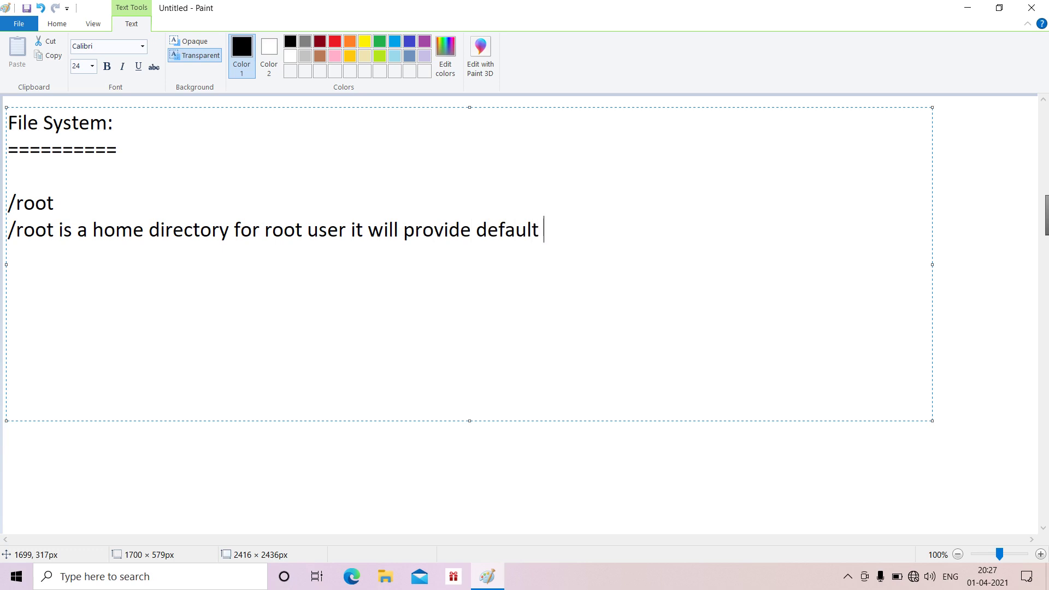
{"action": "type", "text": "work enviro"}
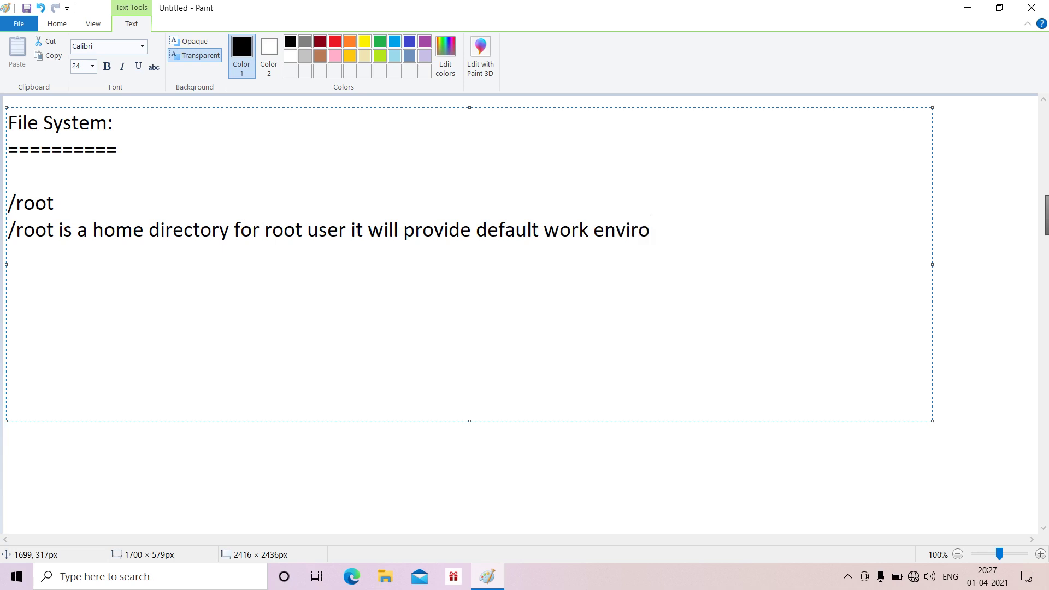
{"action": "type", "text": "nment"}
Add a /home heading followed by 'is a home directory for normal user'
{"action": "key", "text": "Return"}
{"action": "key", "text": "Return"}
{"action": "type", "text": "/home"}
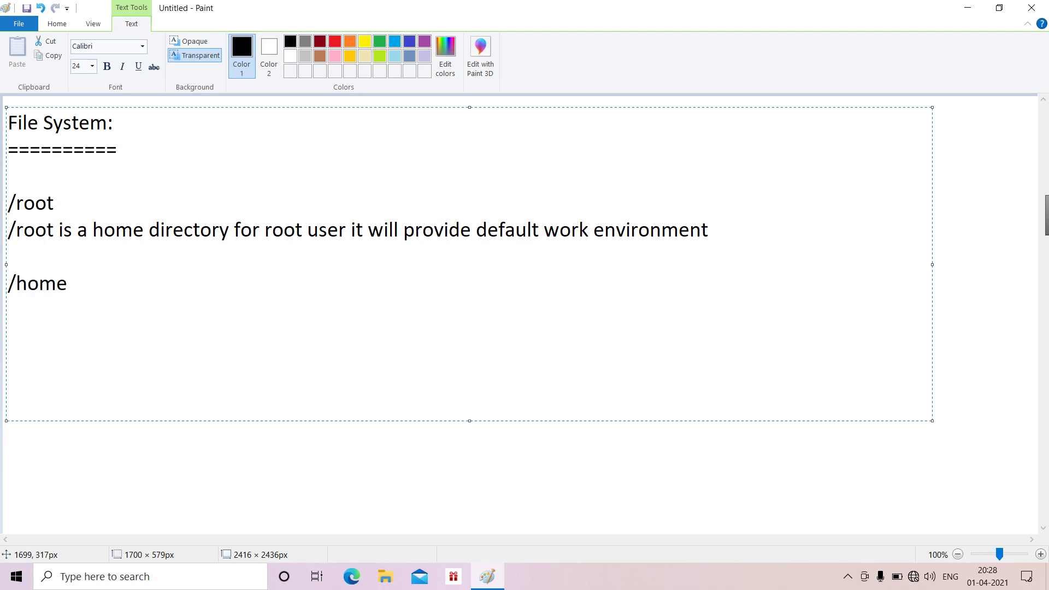
{"action": "key", "text": "Return"}
{"action": "type", "text": "is a home "}
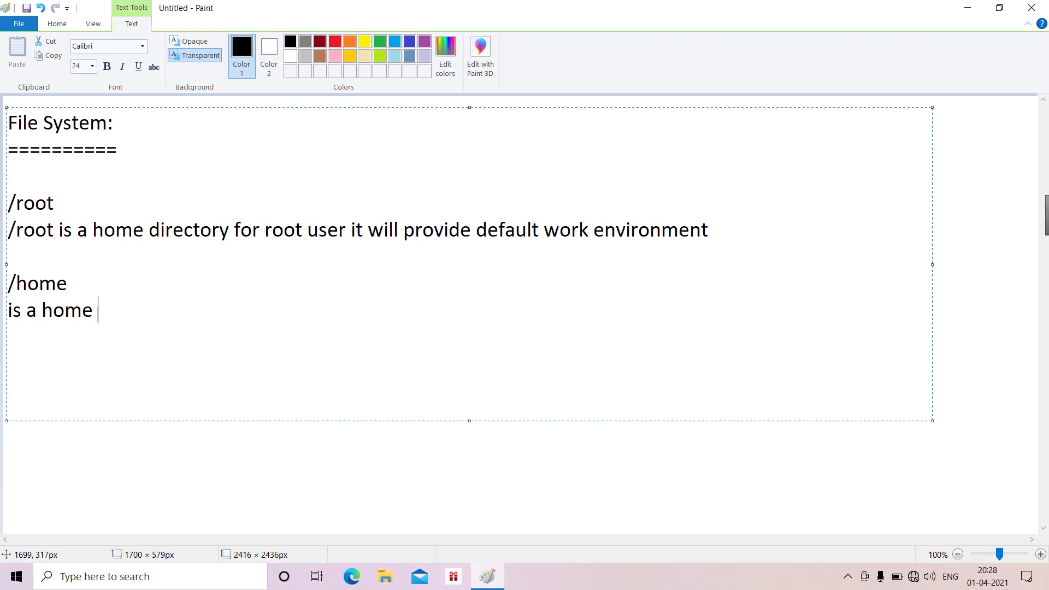
{"action": "type", "text": "directory fo"}
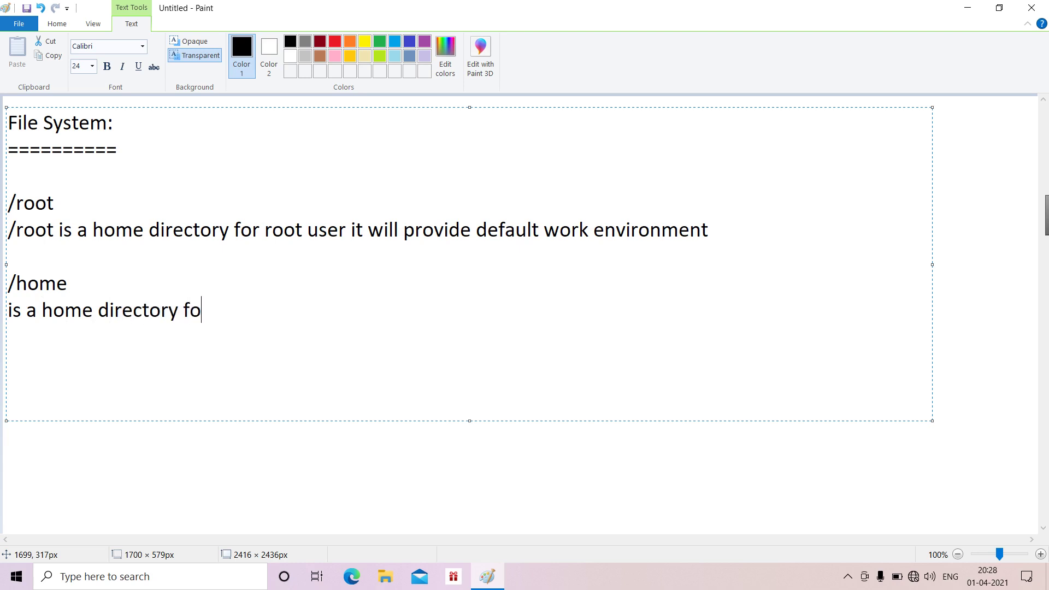
{"action": "type", "text": "r noraml"}
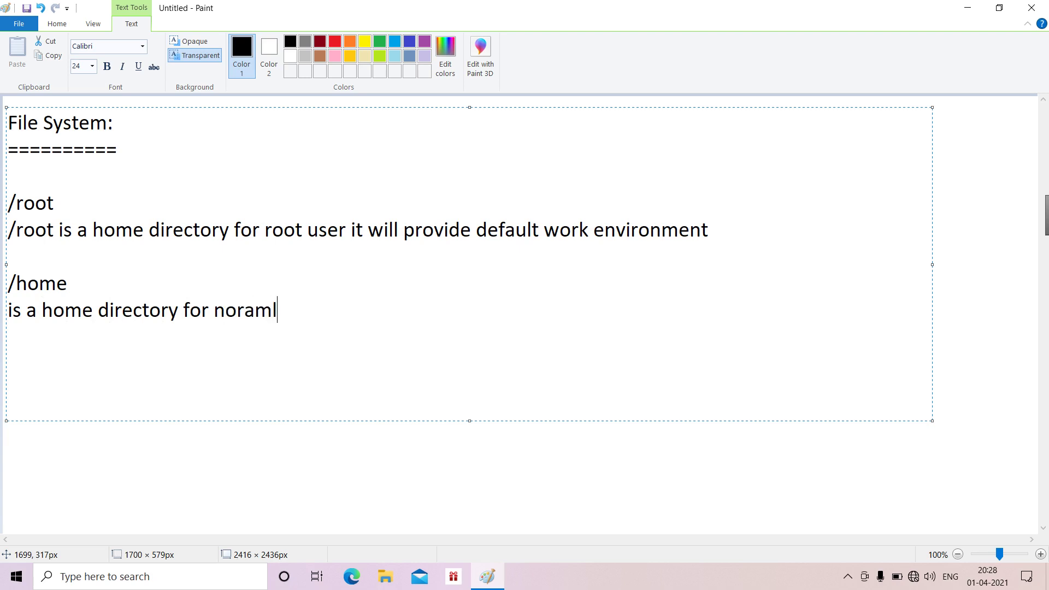
{"action": "key", "text": "BackSpace"}
{"action": "key", "text": "BackSpace"}
{"action": "key", "text": "BackSpace"}
{"action": "type", "text": "mal user"}
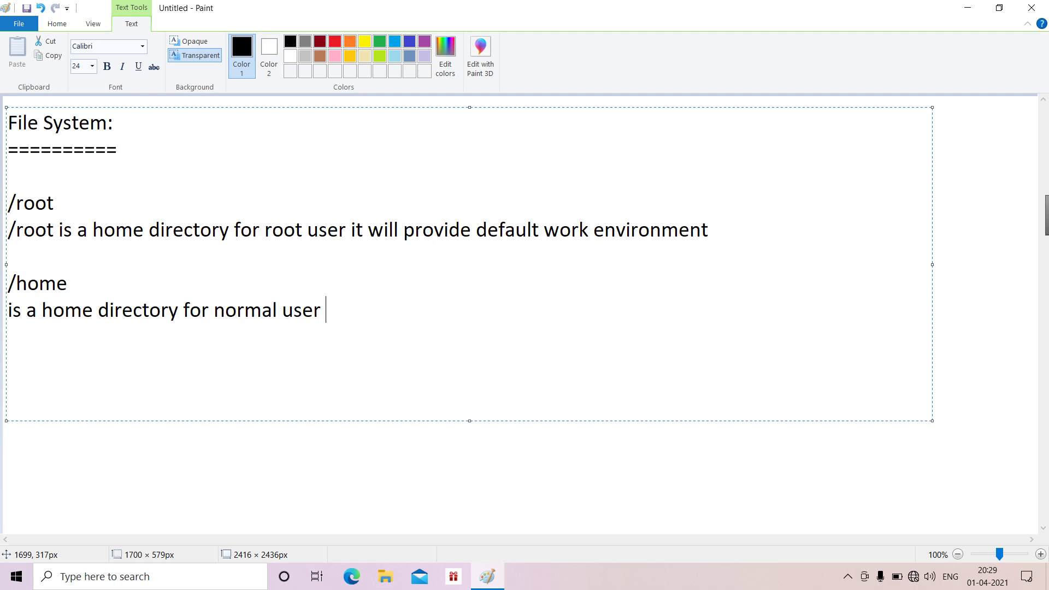
Continue with 'and also it provides default work environment for normal user', then start a new line
{"action": "type", "text": "and alsio"}
{"action": "key", "text": "BackSpace"}
{"action": "key", "text": "BackSpace"}
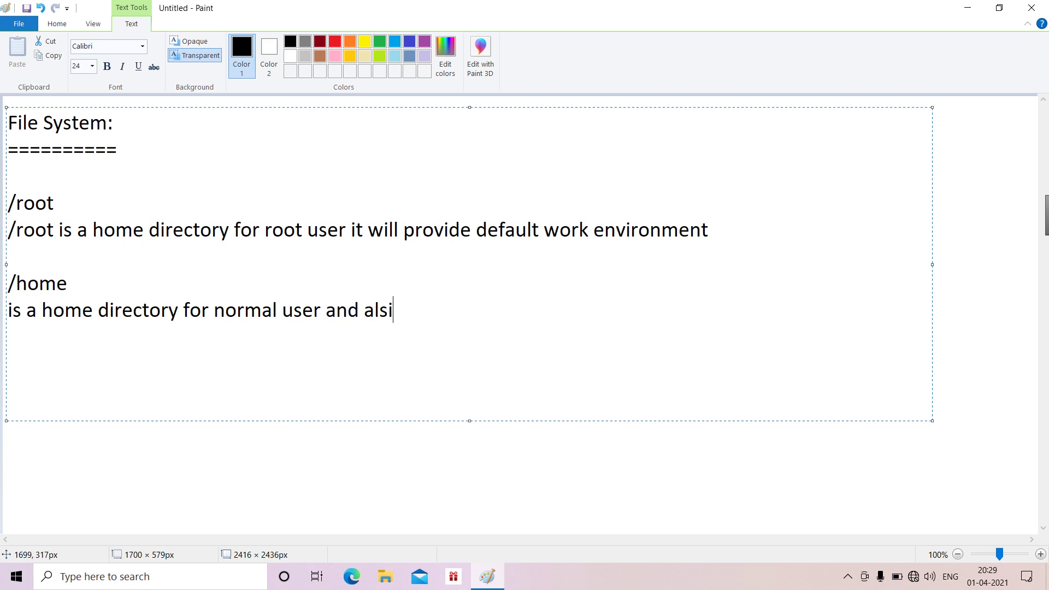
{"action": "type", "text": "o it provid"}
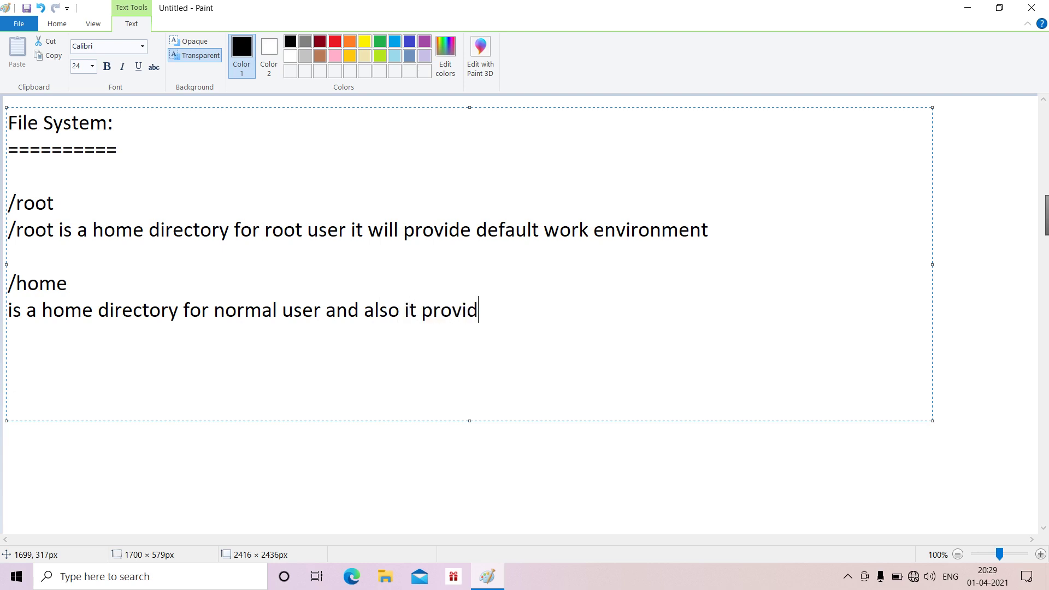
{"action": "type", "text": "es default "}
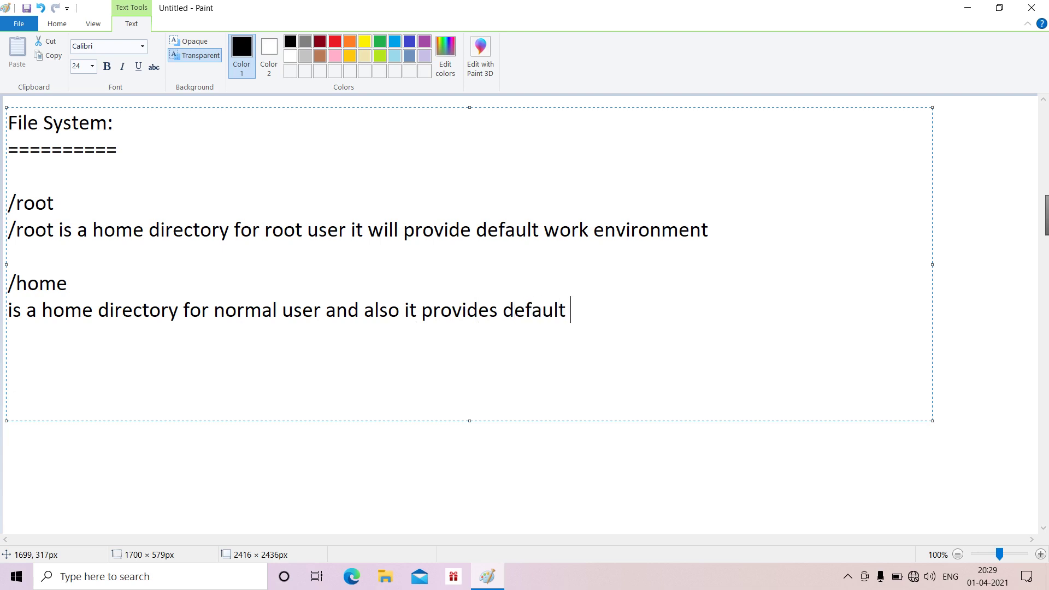
{"action": "type", "text": "work envi"}
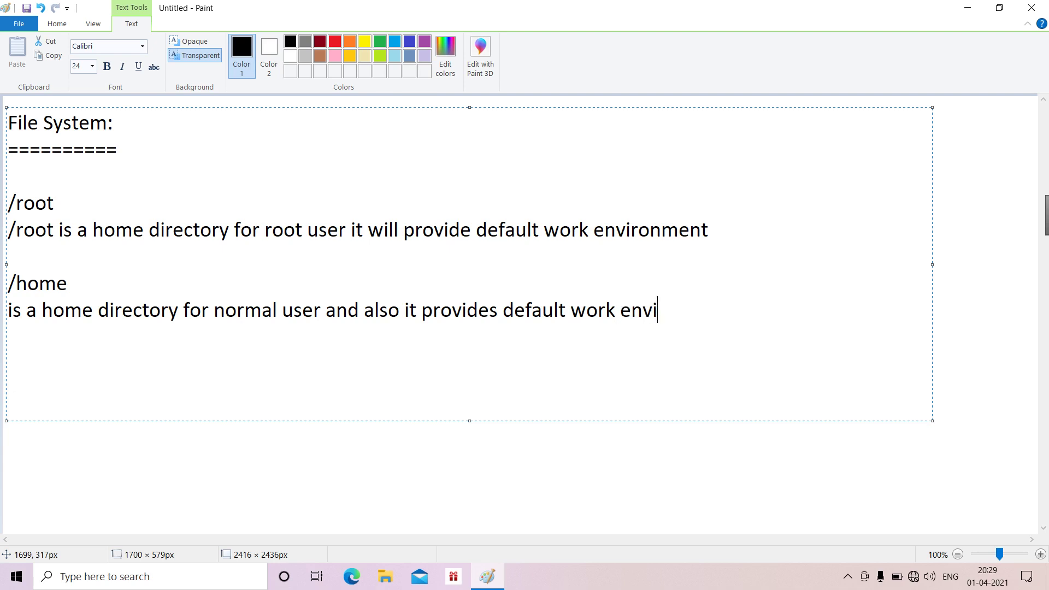
{"action": "type", "text": "ronment "}
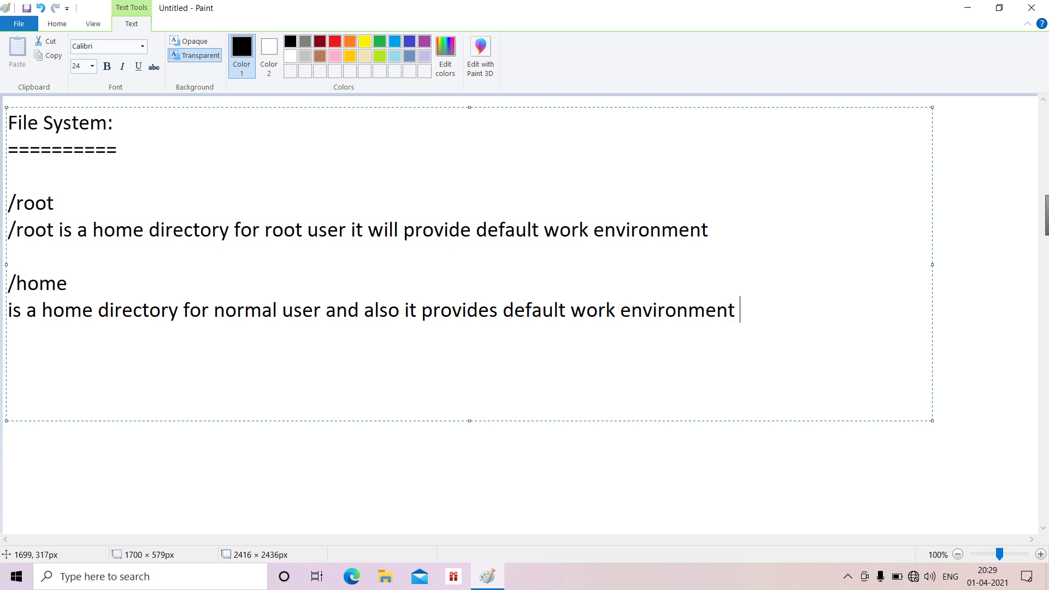
{"action": "type", "text": "for normal user"}
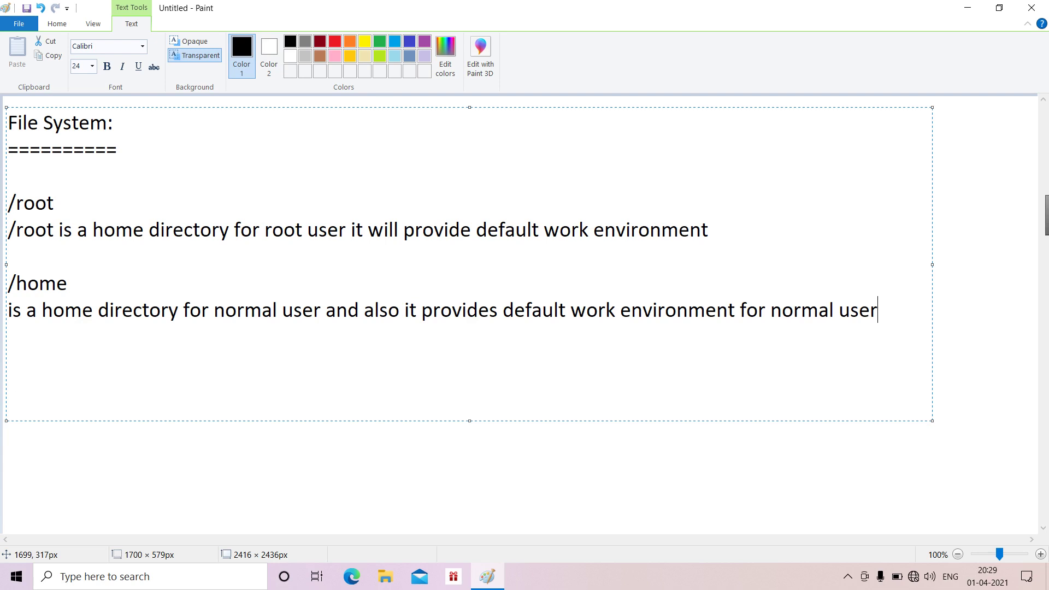
{"action": "key", "text": "Return"}
{"action": "key", "text": "Return"}
Type the question 'what is root user and normal user?' and start a new line
{"action": "type", "text": "what is roo"}
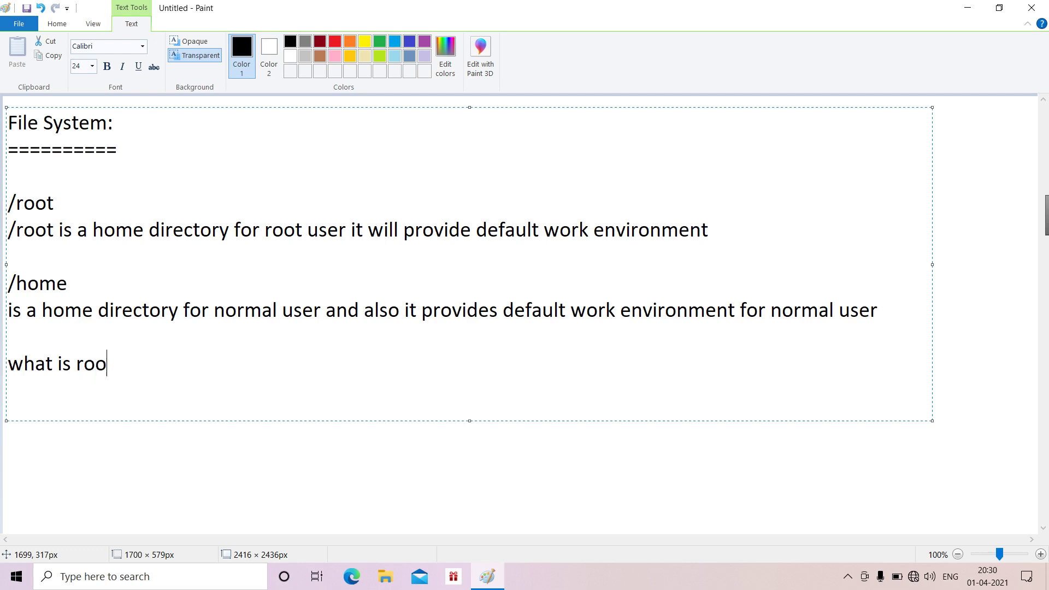
{"action": "type", "text": "t user andn"}
{"action": "key", "text": "BackSpace"}
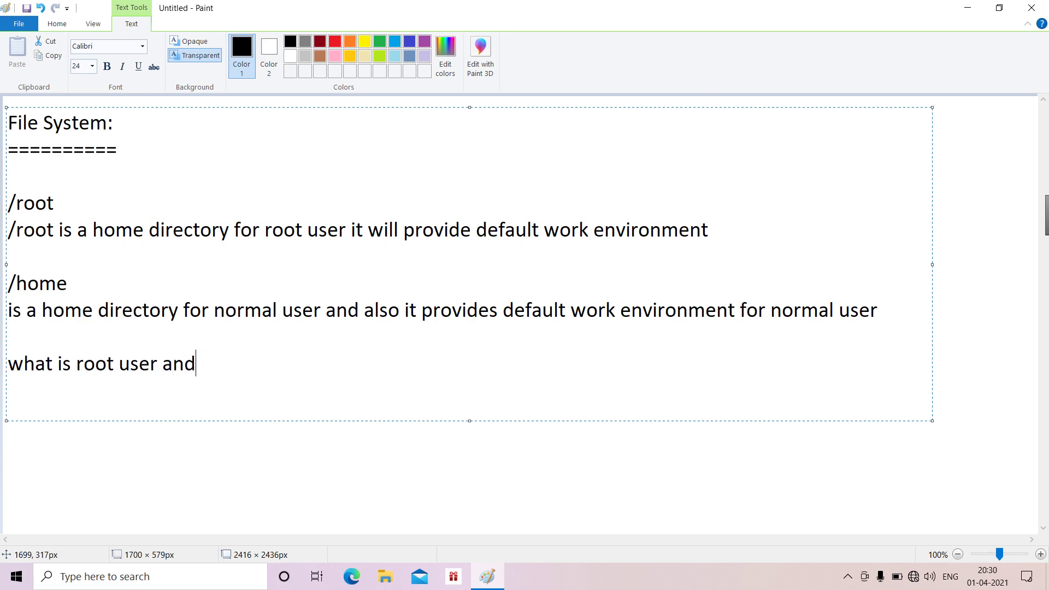
{"action": "type", "text": "normal use"}
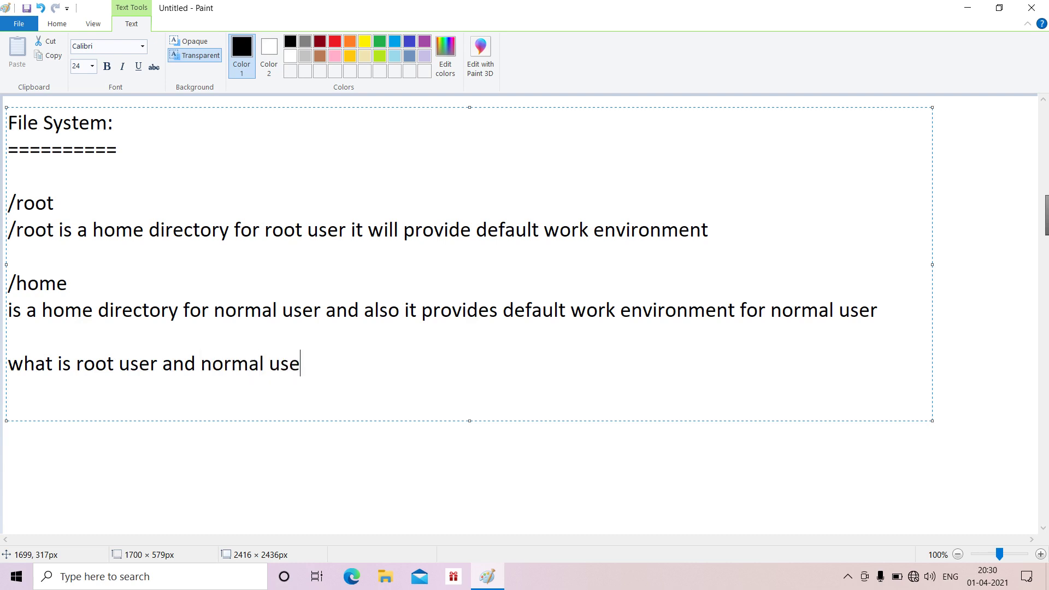
{"action": "type", "text": "r?"}
{"action": "key", "text": "Return"}
{"action": "key", "text": "Return"}
Fix the overwritten text and write 'user account-> student (normal user) -> /home' on its own line
{"action": "type", "text": "s"}
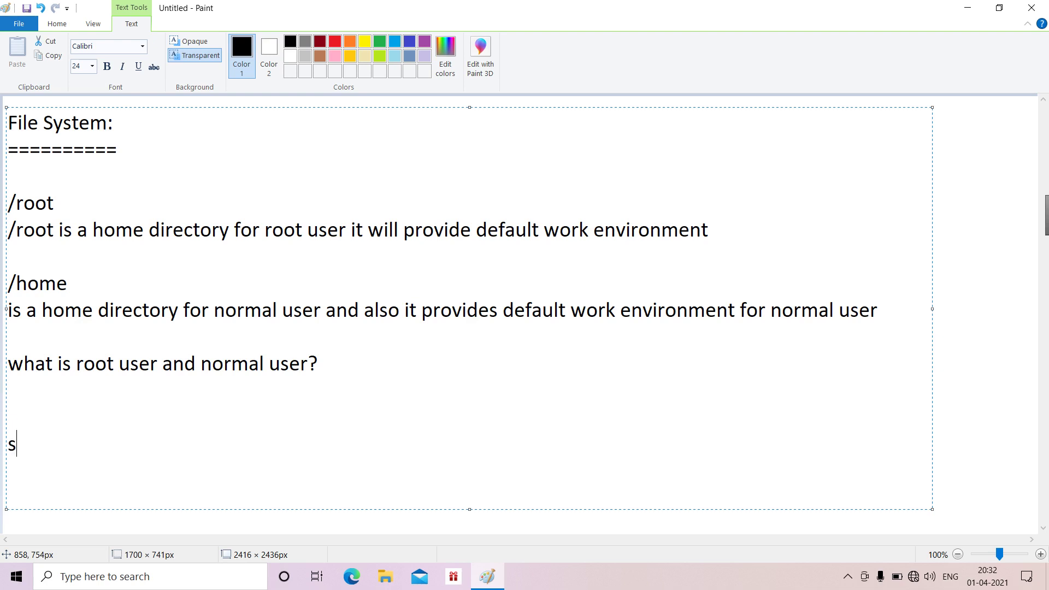
{"action": "type", "text": "tudent"}
{"action": "key", "text": "Left"}
{"action": "key", "text": "Left"}
{"action": "key", "text": "Left"}
{"action": "key", "text": "Left"}
{"action": "key", "text": "Left"}
{"action": "key", "text": "Left"}
{"action": "key", "text": "Left"}
{"action": "type", "text": "user"}
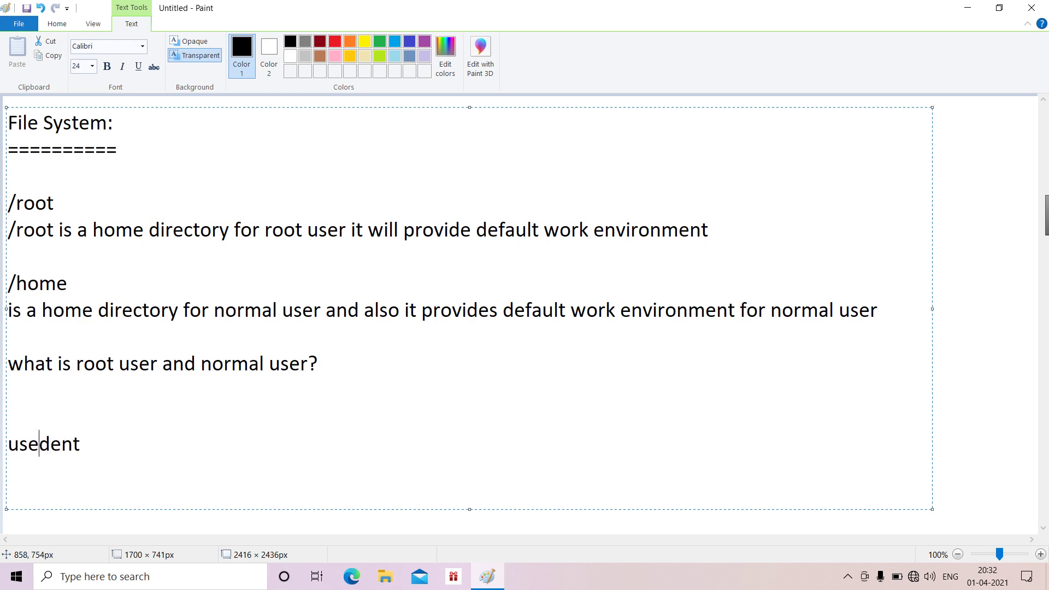
{"action": "key", "text": "BackSpace"}
{"action": "key", "text": "BackSpace"}
{"action": "key", "text": "BackSpace"}
{"action": "key", "text": "BackSpace"}
{"action": "key", "text": "BackSpace"}
{"action": "type", "text": "user account"}
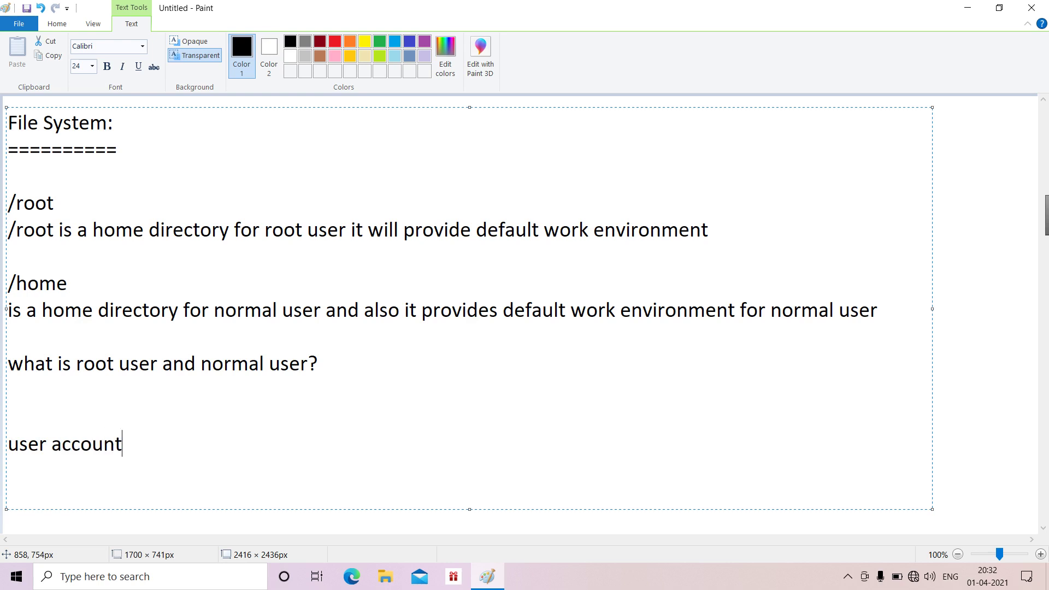
{"action": "type", "text": "-> student "}
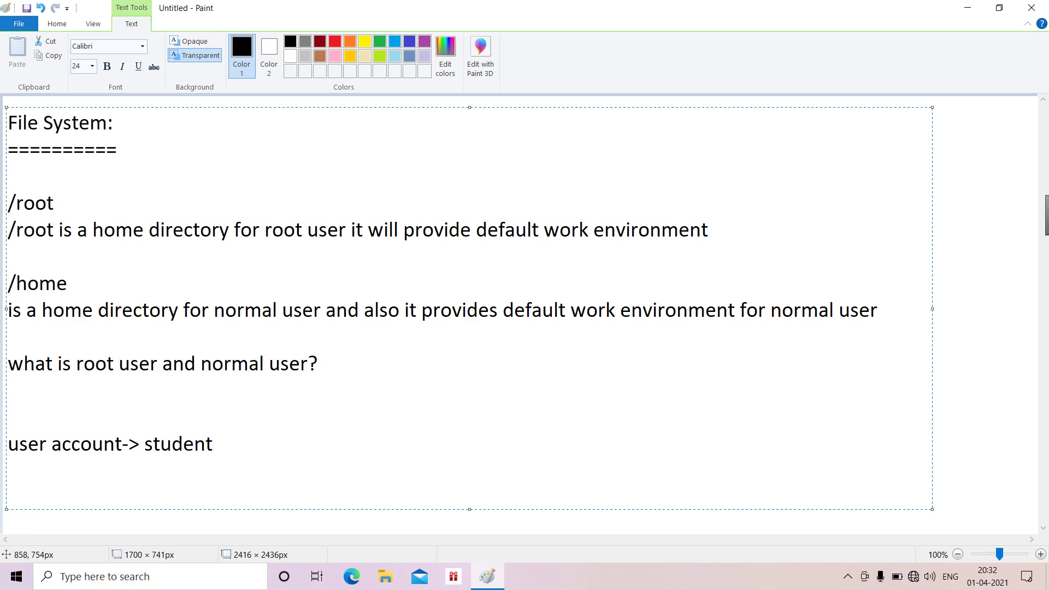
{"action": "type", "text": "(normal user)"}
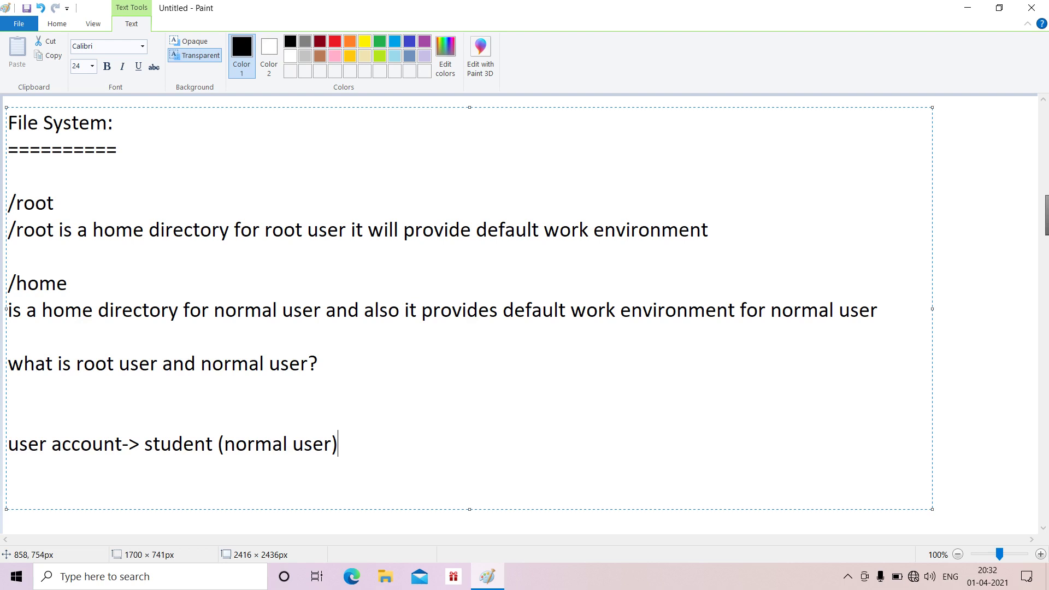
{"action": "type", "text": "-> /home"}
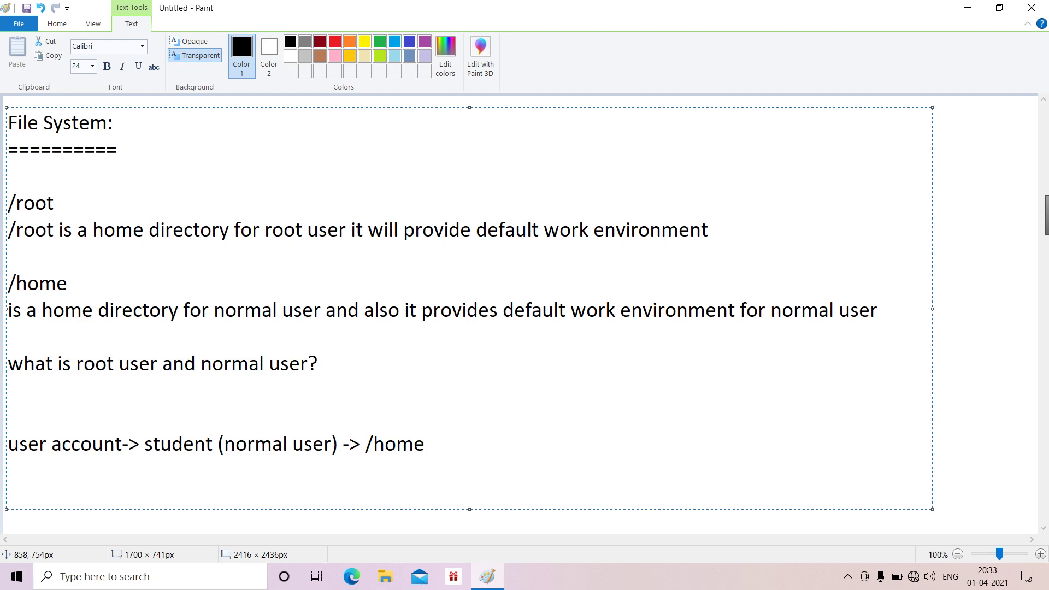
{"action": "key", "text": "Return"}
List /home/student and a second user's home path on separate lines, then commit the text
{"action": "type", "text": "/home/st"}
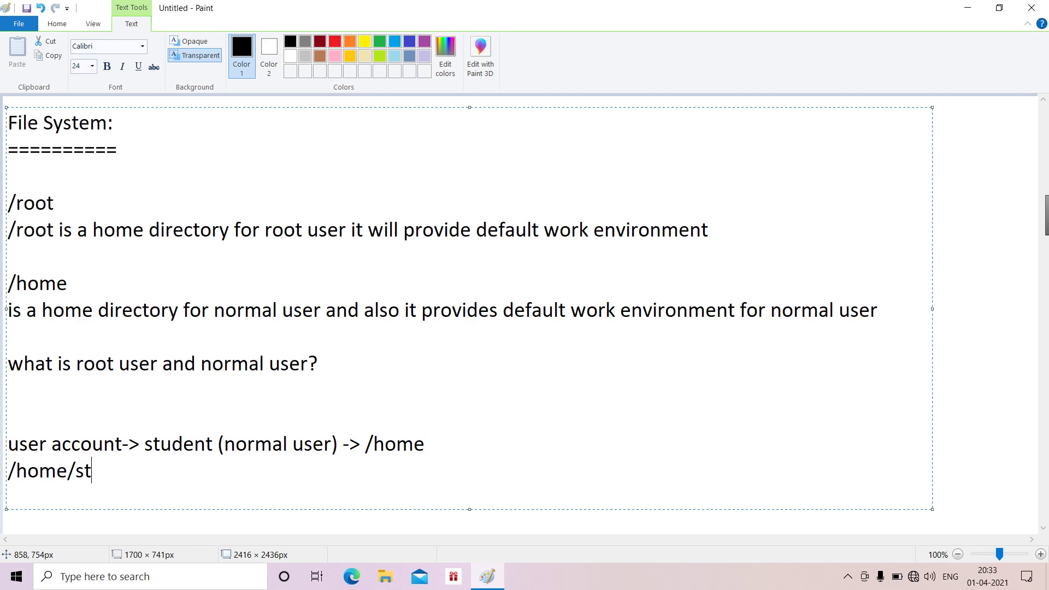
{"action": "type", "text": "udent"}
{"action": "key", "text": "Return"}
{"action": "type", "text": "/home"}
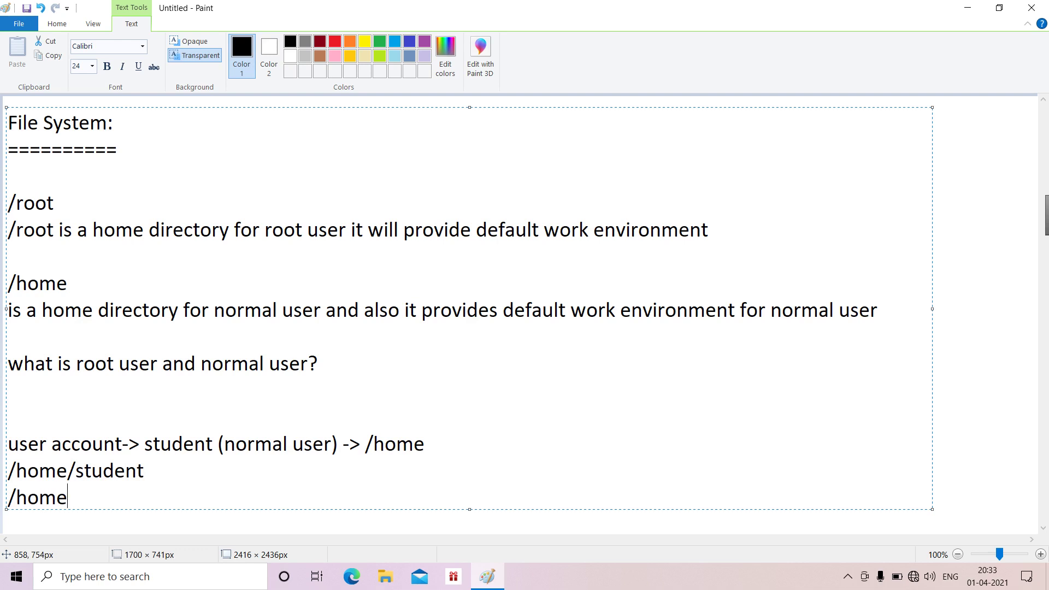
{"action": "type", "text": "/sunil"}
{"action": "left_click", "coordinate": [350, 444]}
Create a new text box below the user paths containing '/boot' and a fresh line
{"action": "left_click", "coordinate": [472, 519]}
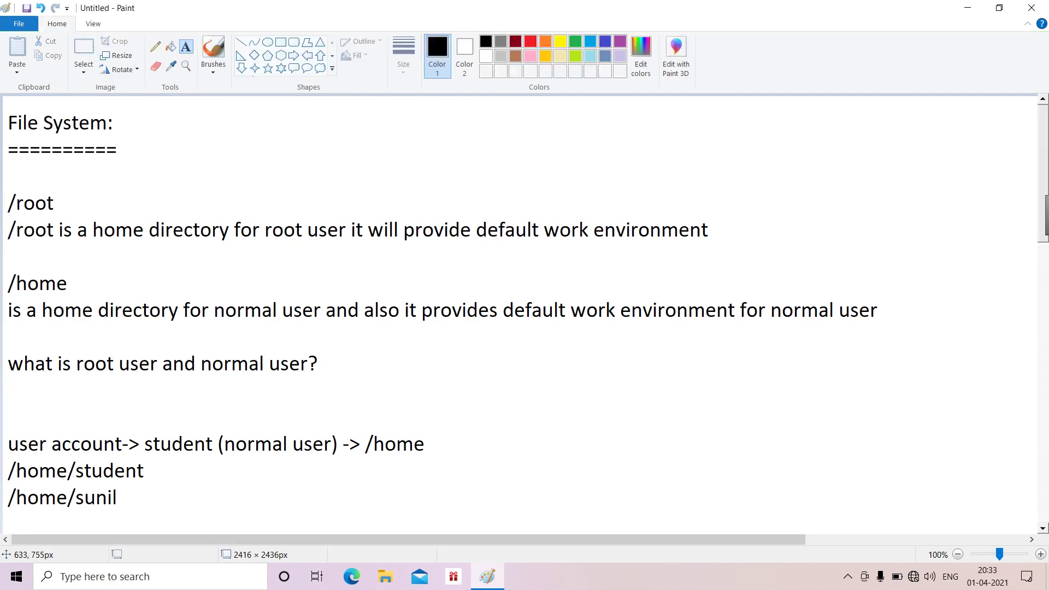
{"action": "scroll", "coordinate": [357, 423], "scroll_direction": "down", "scroll_amount": 4}
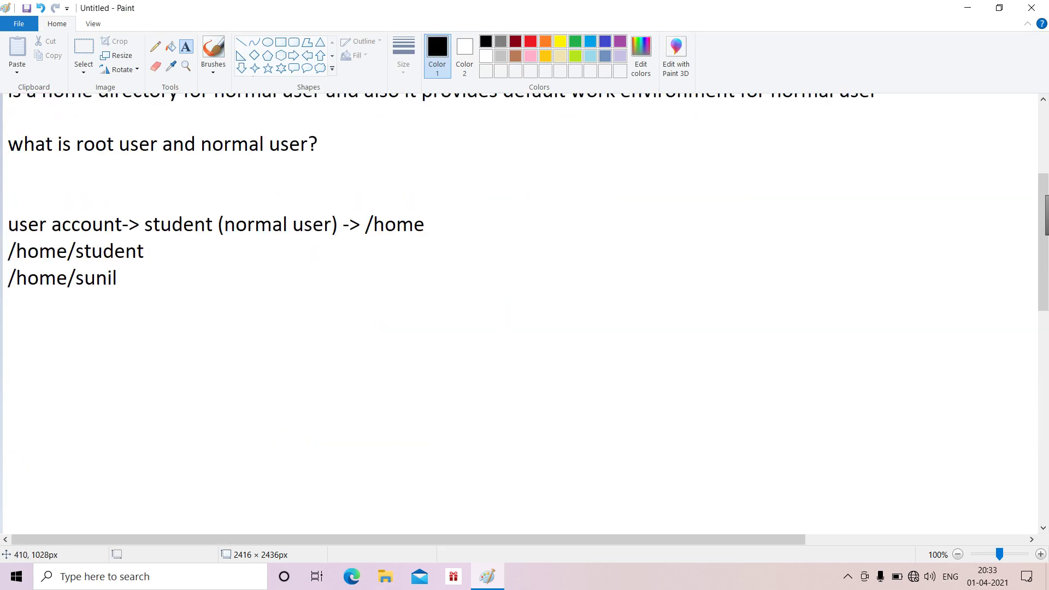
{"action": "left_click_drag", "start_coordinate": [38, 360], "coordinate": [658, 485]}
{"action": "type", "text": "/boot"}
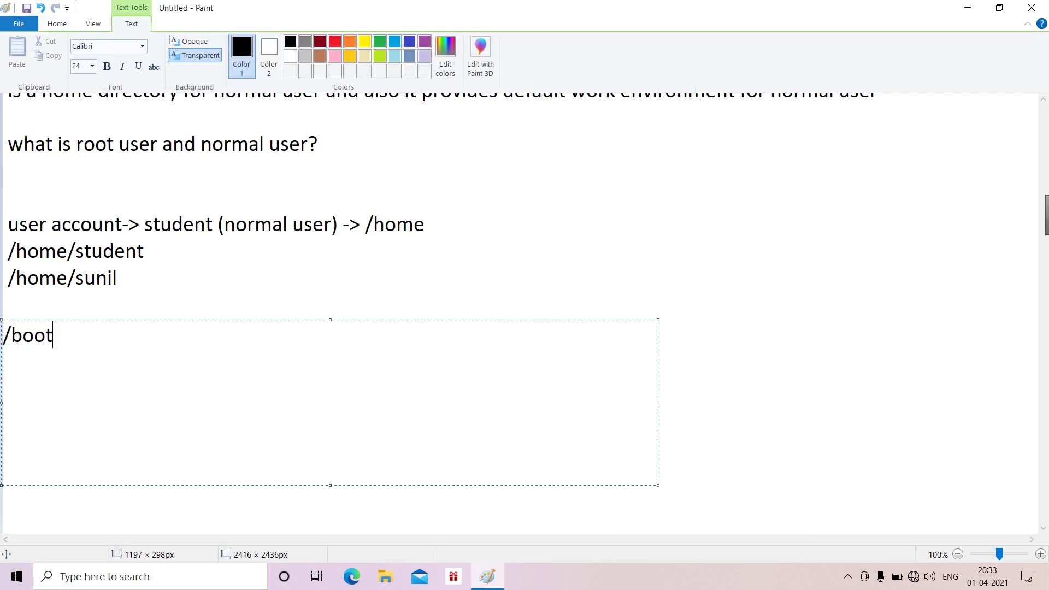
{"action": "key", "text": "Return"}
{"action": "key", "text": "Return"}
{"action": "type", "text": "/\\"}
{"action": "key", "text": "BackSpace"}
{"action": "type", "text": "\\"}
{"action": "key", "text": "Return"}
{"action": "type", "text": "/"}
{"action": "type", "text": "   \\"}
{"action": "key", "text": "BackSpace"}
{"action": "key", "text": "BackSpace"}
{"action": "key", "text": "BackSpace"}
{"action": "key", "text": "BackSpace"}
{"action": "key", "text": "BackSpace"}
{"action": "key", "text": "BackSpace"}
{"action": "key", "text": "BackSpace"}
{"action": "key", "text": "BackSpace"}
{"action": "key", "text": "BackSpace"}
{"action": "key", "text": "BackSpace"}
{"action": "key", "text": "BackSpace"}
{"action": "type", "text": "\\boo"}
{"action": "type", "text": "t"}
{"action": "key", "text": "BackSpace"}
{"action": "key", "text": "BackSpace"}
{"action": "key", "text": "BackSpace"}
{"action": "key", "text": "BackSpace"}
{"action": "key", "text": "BackSpace"}
{"action": "type", "text": "\\"}
{"action": "key", "text": "BackSpace"}
{"action": "type", "text": "/"}
{"action": "key", "text": "BackSpace"}
Commit the /boot text box and scroll back up to view the File System notes
{"action": "scroll", "coordinate": [519, 315], "scroll_direction": "up", "scroll_amount": 4}
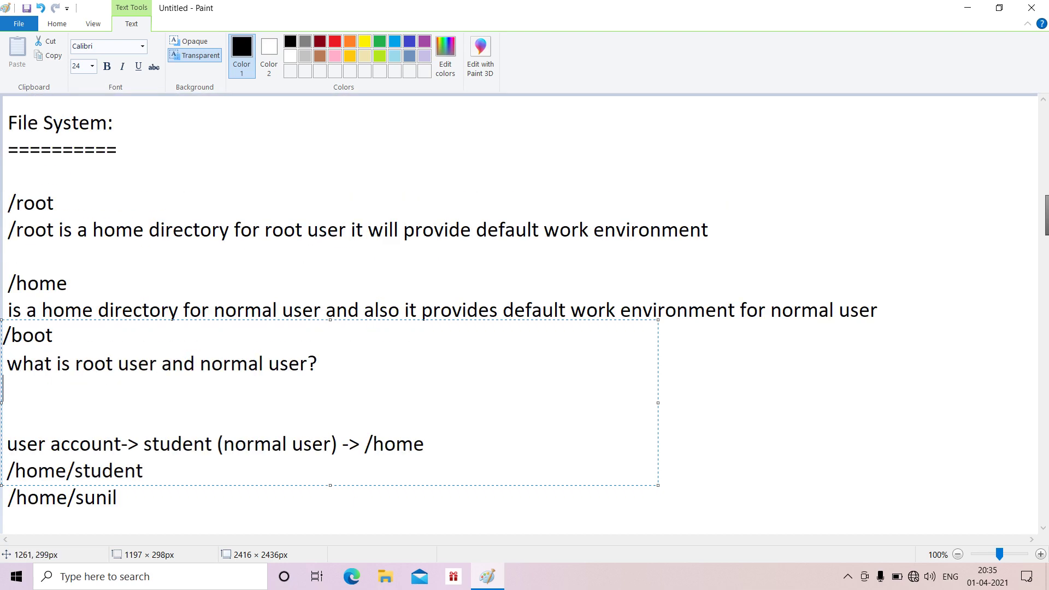
{"action": "scroll", "coordinate": [519, 314], "scroll_direction": "down", "scroll_amount": 6}
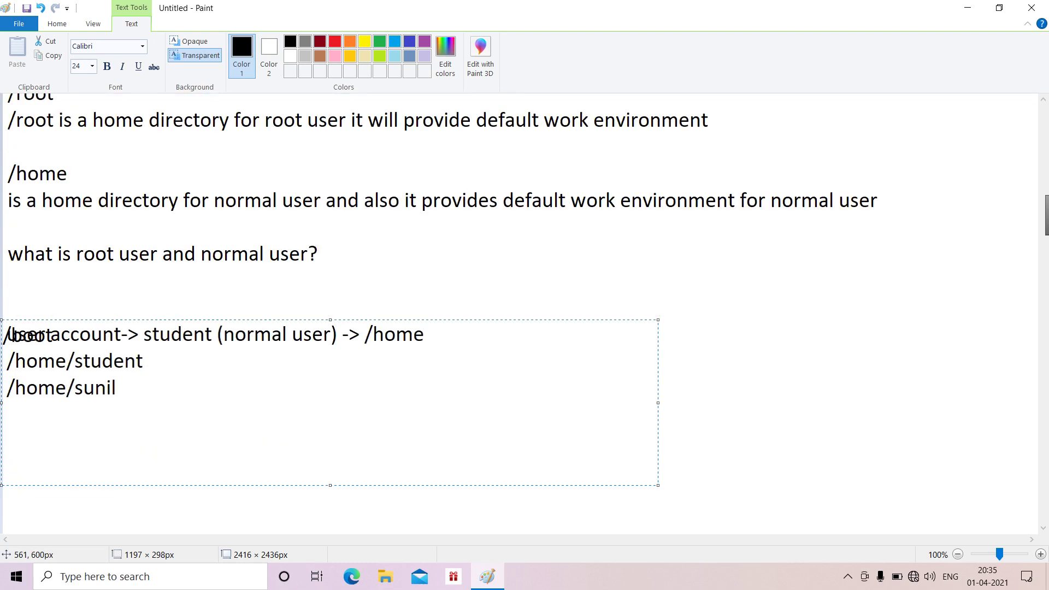
{"action": "scroll", "coordinate": [519, 315], "scroll_direction": "up", "scroll_amount": 2}
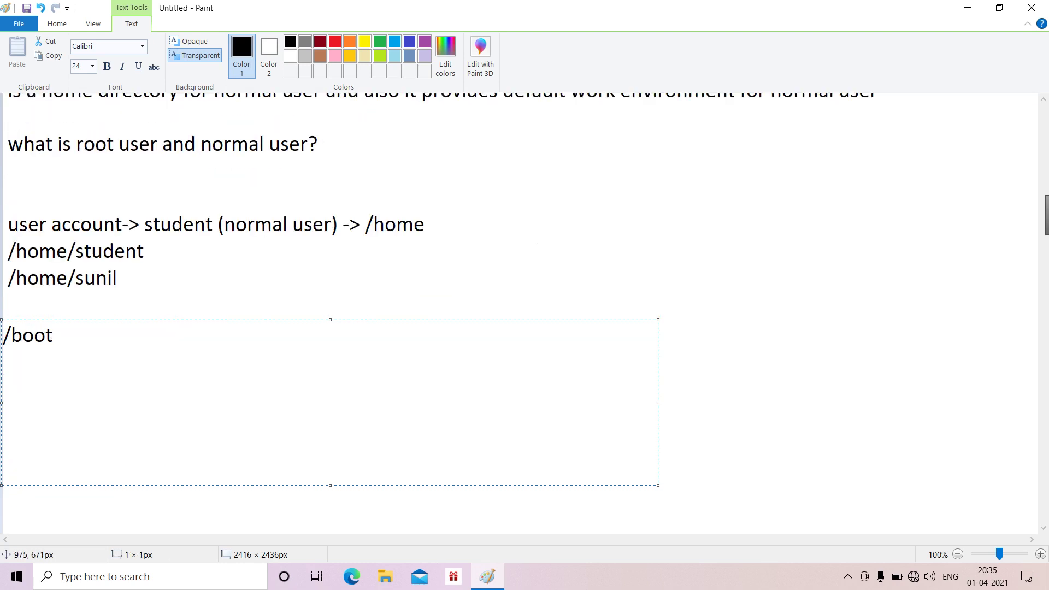
{"action": "left_click", "coordinate": [519, 314]}
{"action": "scroll", "coordinate": [519, 314], "scroll_direction": "up", "scroll_amount": 4}
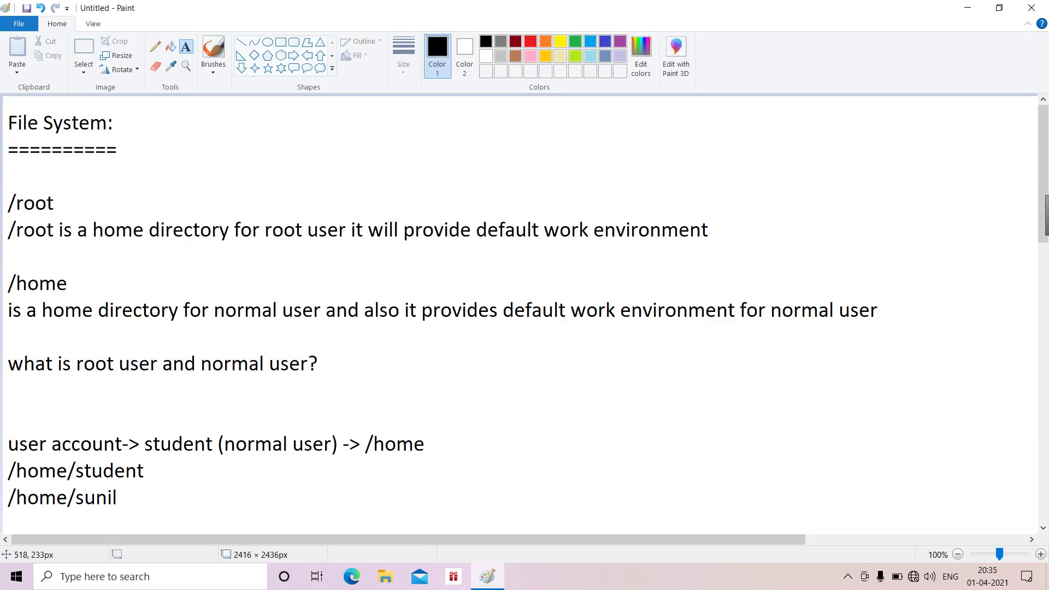